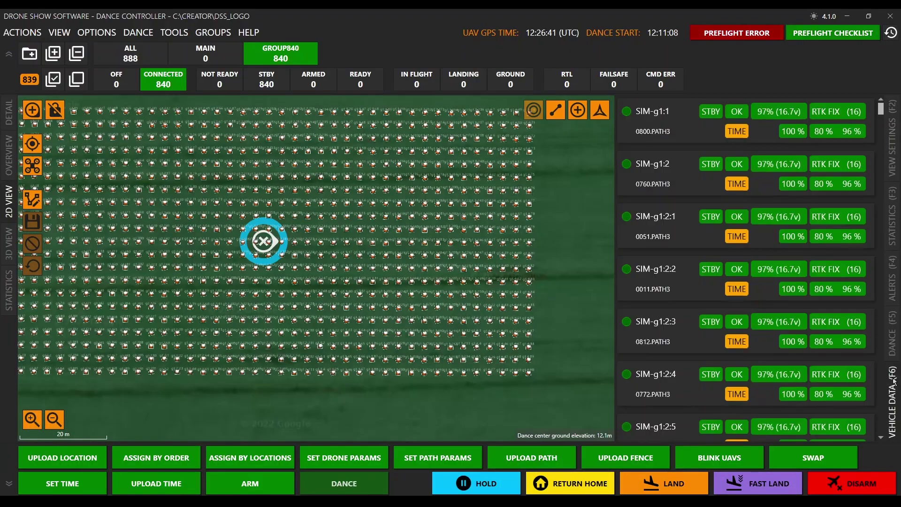
- Open the 2D map view in its own window from the VIEW menu
click(60, 31)
click(80, 155)
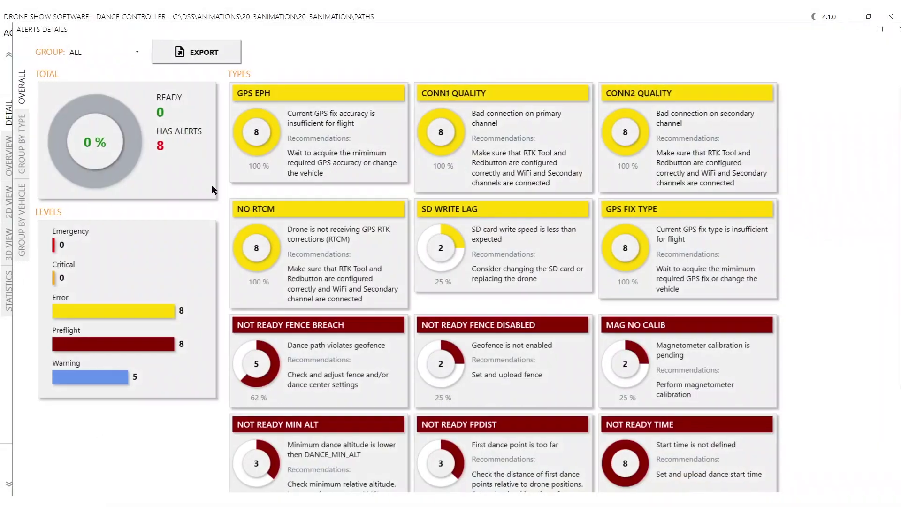
- Maximize Alerts Details and group alerts by type, expanding then collapsing NO RTCM
click(879, 30)
scroll(322, 249, down, 5)
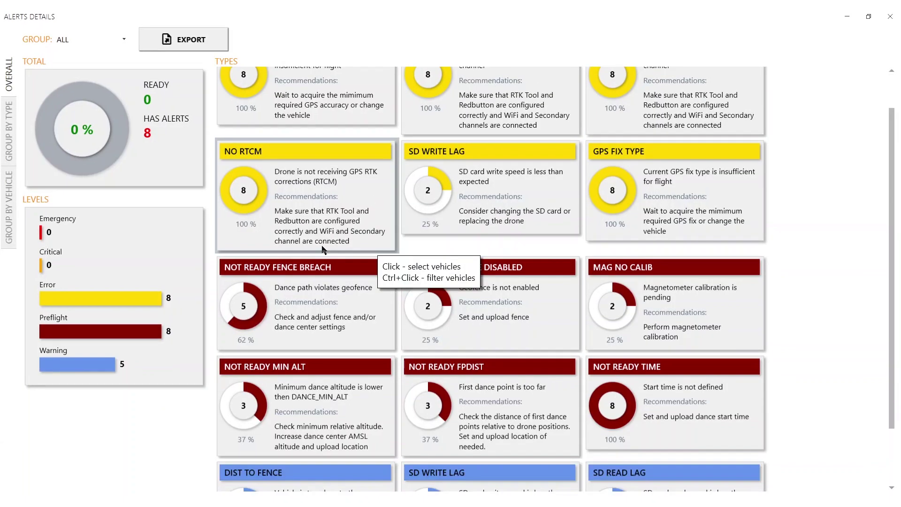
scroll(383, 316, up, 5)
click(6, 140)
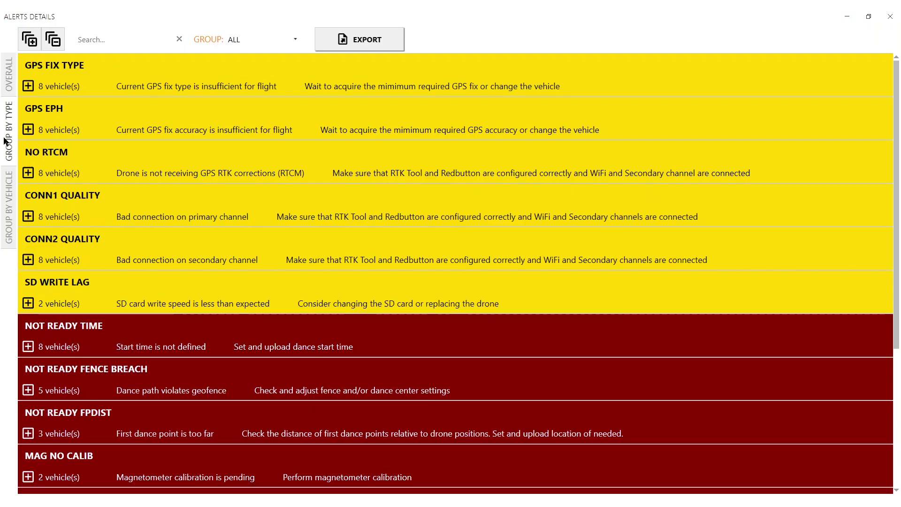
click(29, 173)
click(30, 174)
scroll(63, 295, down, 10)
scroll(66, 344, up, 10)
- Group the alerts by vehicle, scroll through them, then return to grouping by type
click(10, 224)
scroll(195, 258, down, 15)
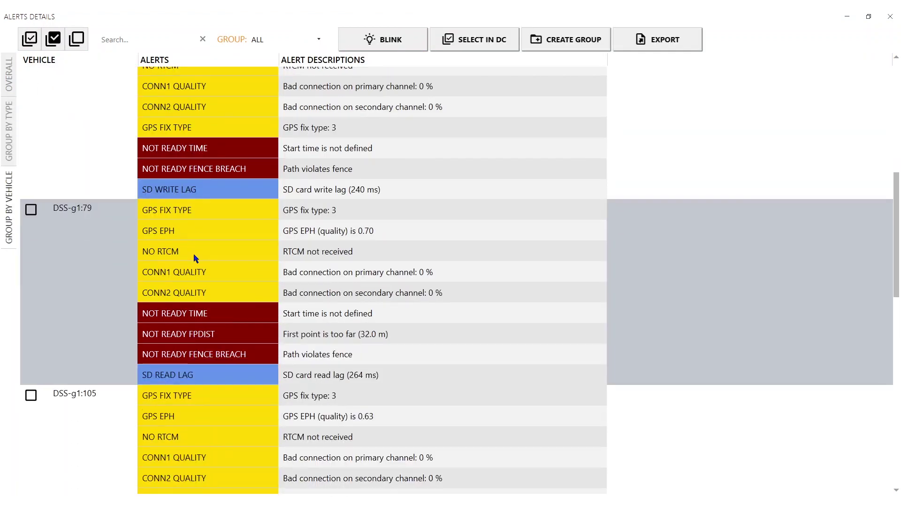
scroll(195, 258, down, 8)
scroll(195, 257, up, 10)
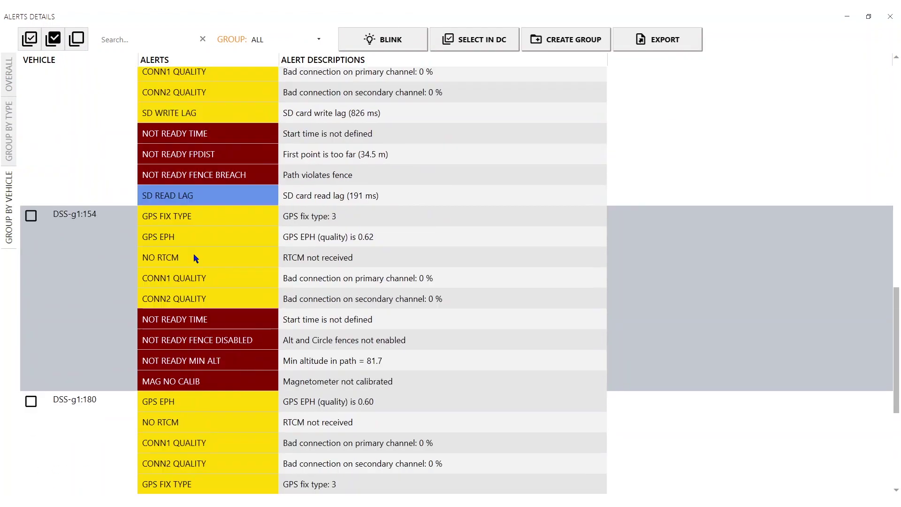
scroll(195, 257, up, 10)
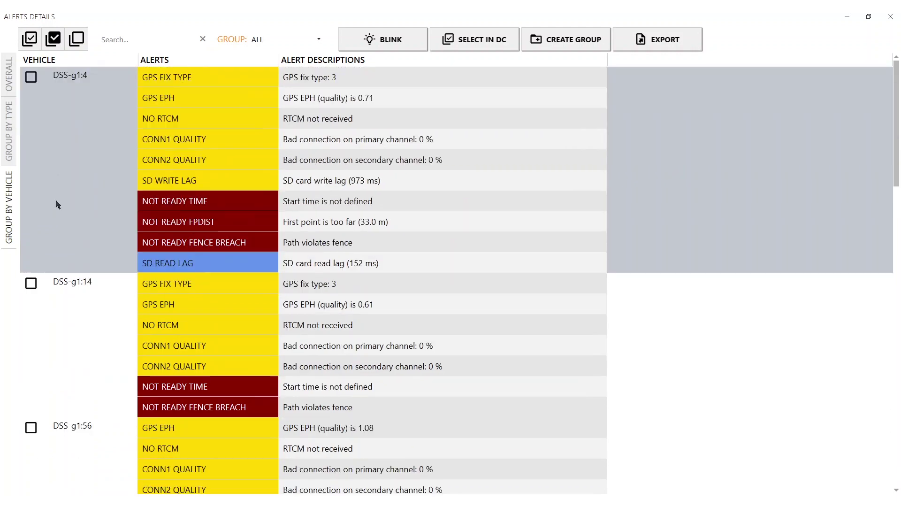
click(9, 136)
- Review the alerts of drones DSS-g1:14, DSS-g1:79 and DSS-g1:185, then scroll the alerts history
click(890, 16)
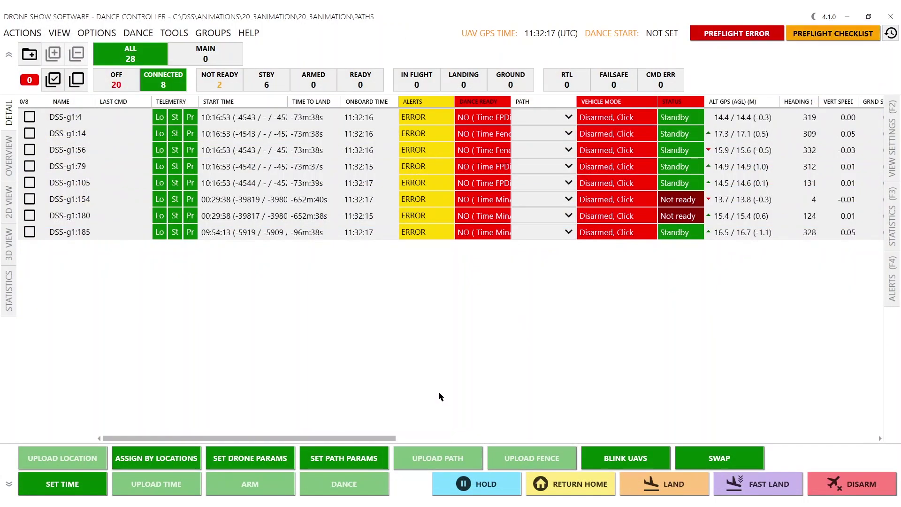
click(439, 136)
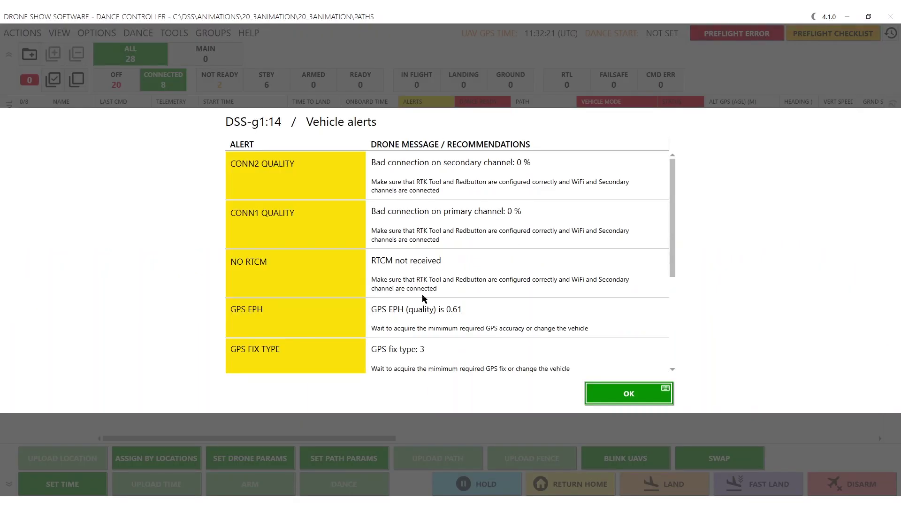
scroll(501, 292, down, 3)
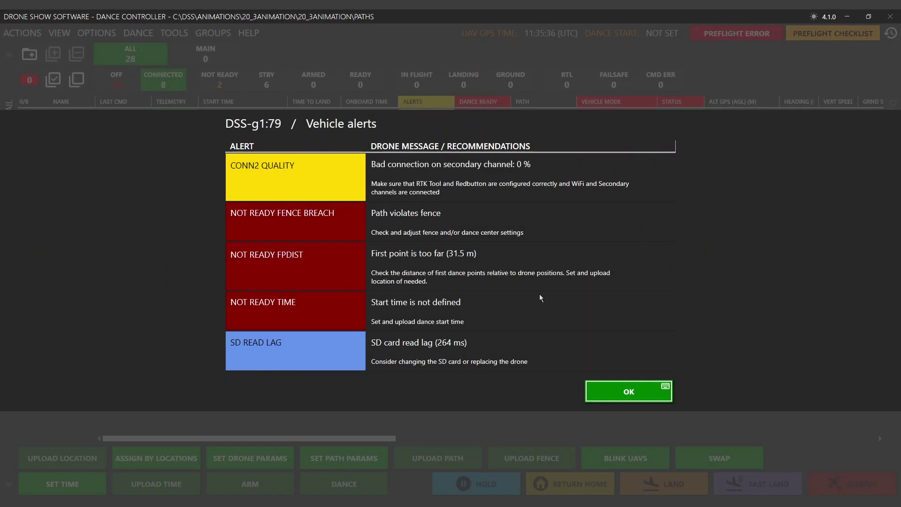
click(628, 402)
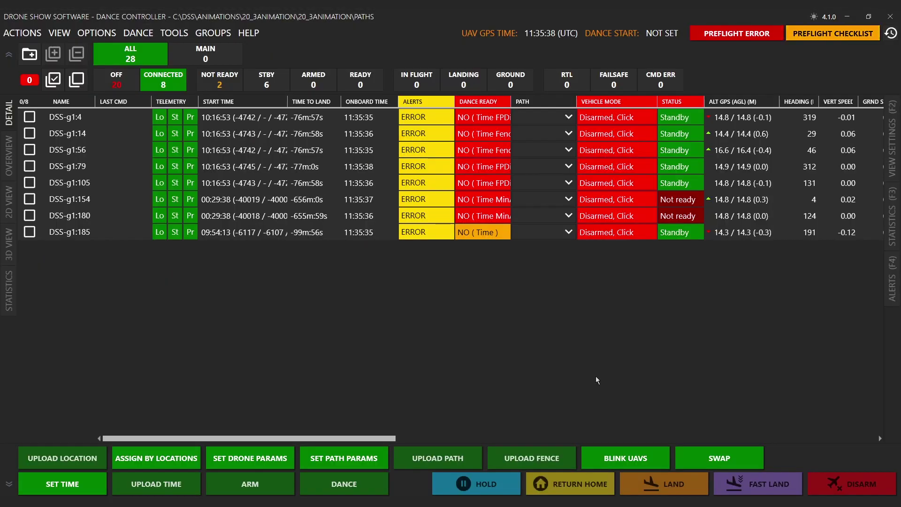
click(430, 166)
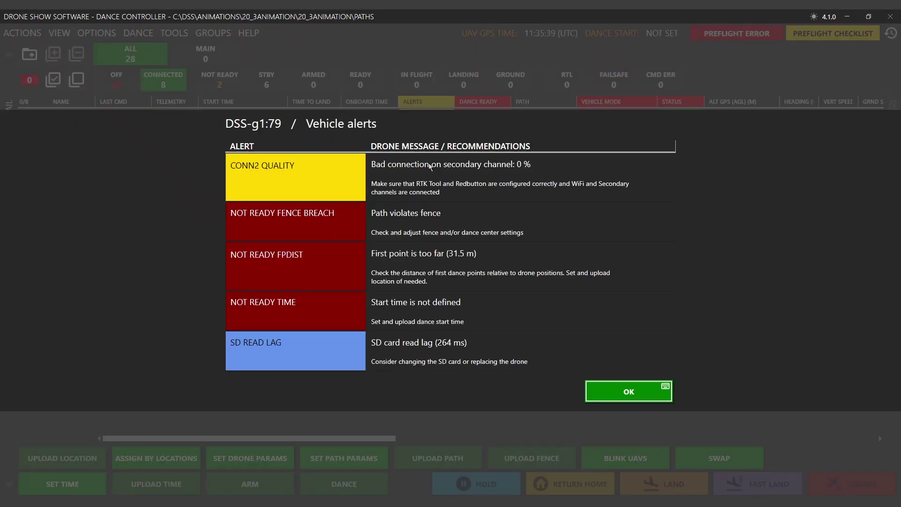
click(616, 394)
click(428, 233)
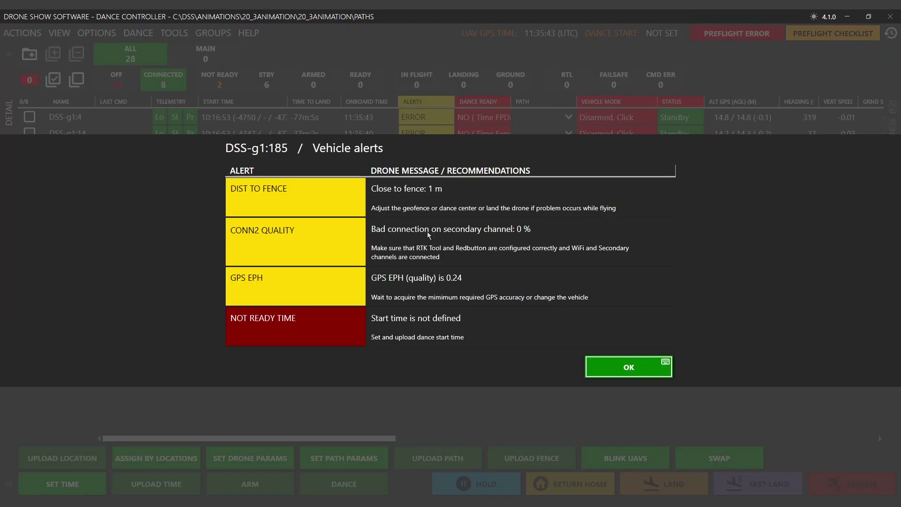
click(622, 370)
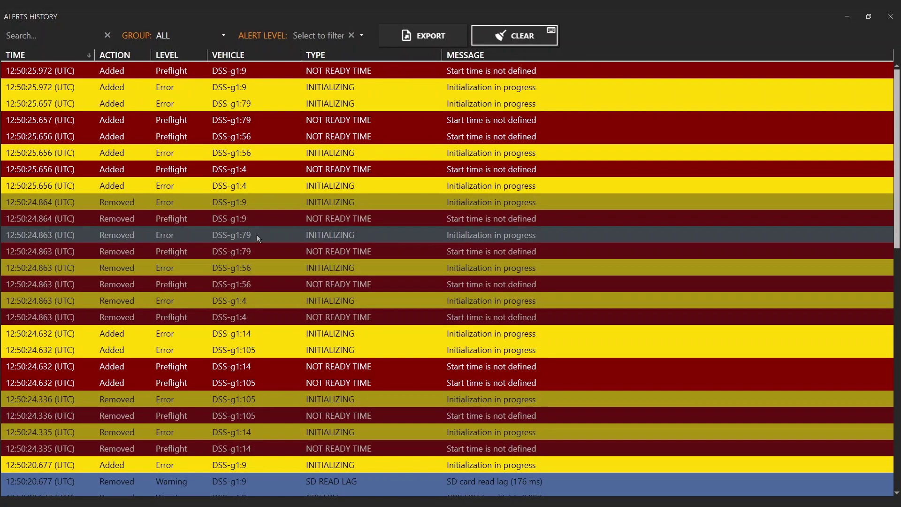
scroll(266, 223, down, 10)
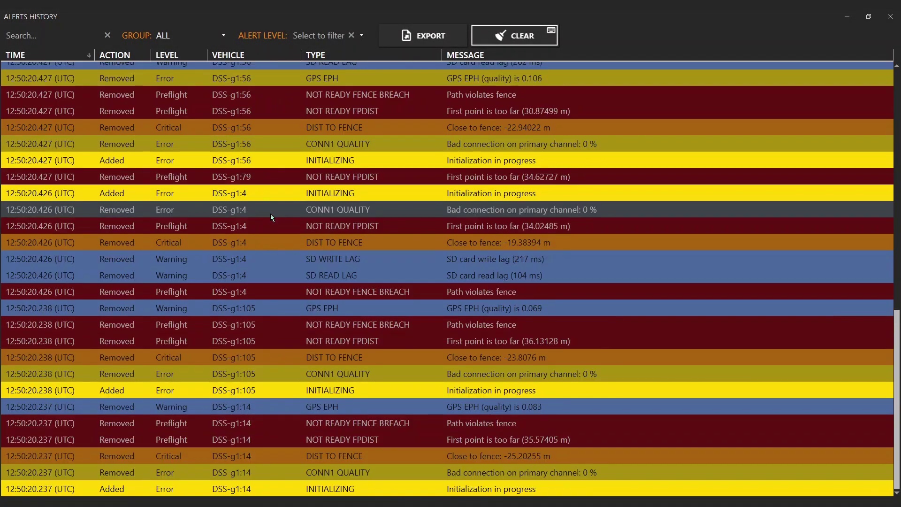
scroll(271, 214, up, 8)
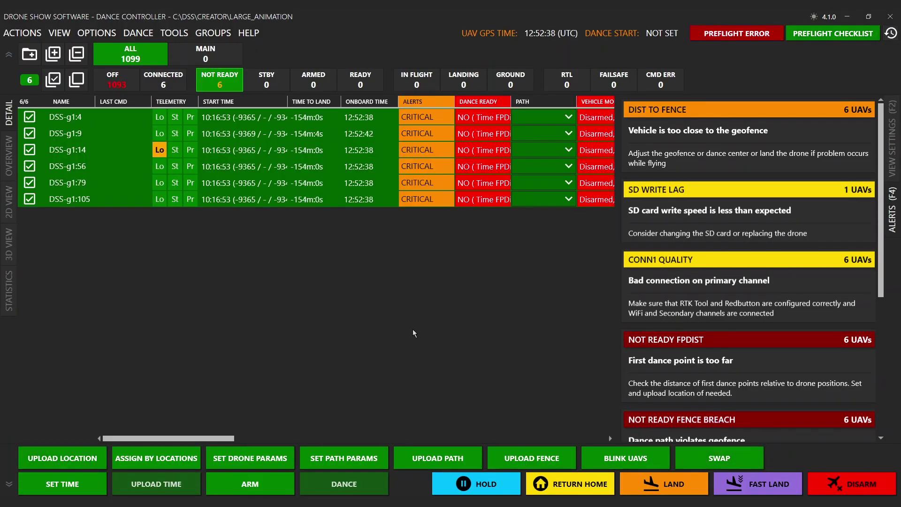
- Select the MAG NO CALIB drones DSS-g1:154 and DSS-g1:180 and start swapping them
click(11, 202)
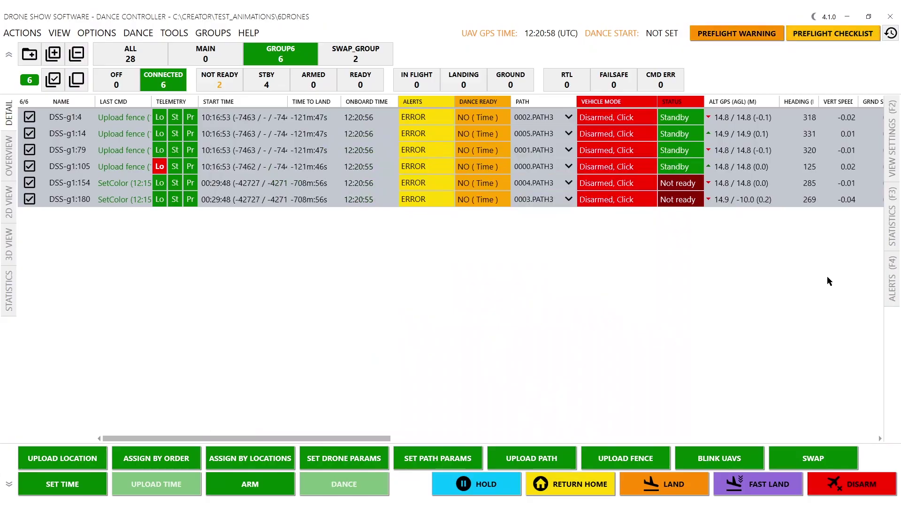
click(888, 280)
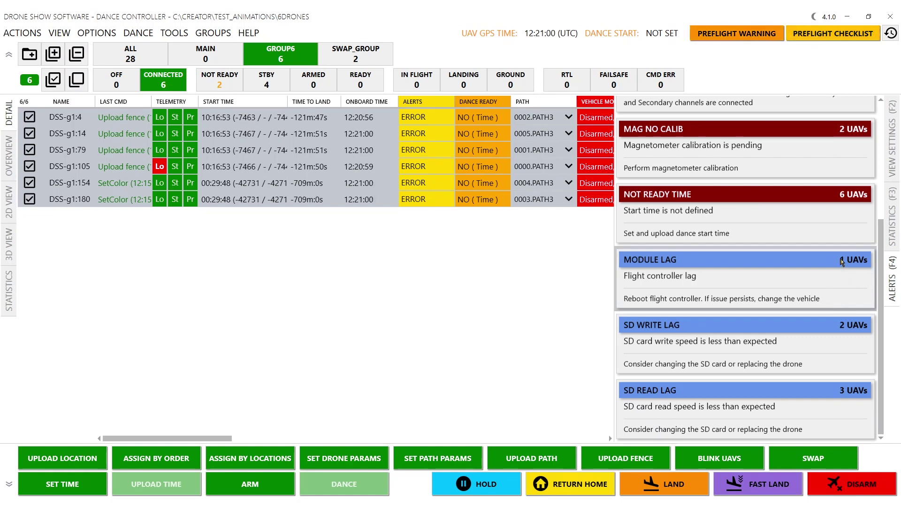
click(787, 161)
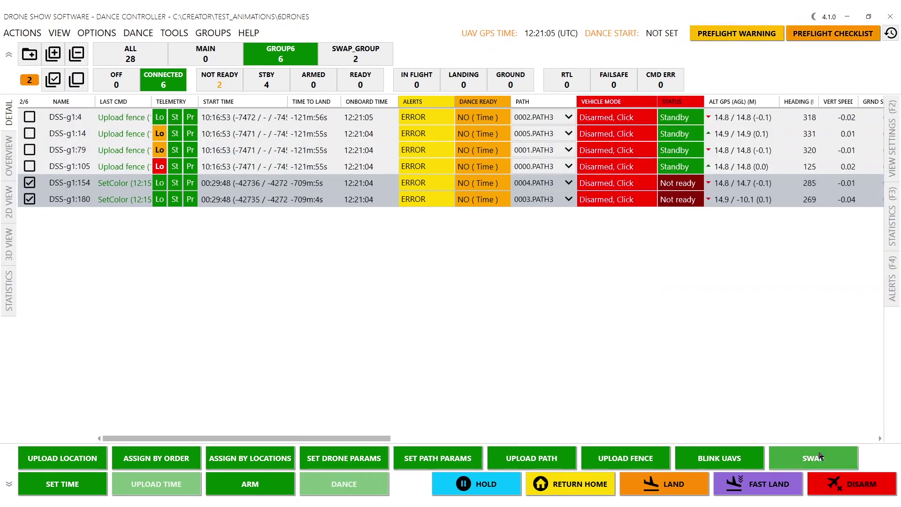
click(815, 460)
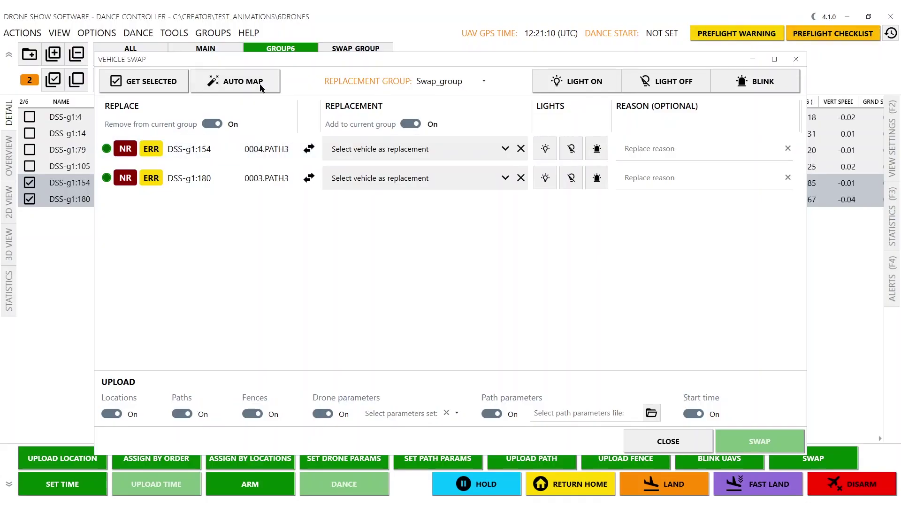
- Auto-assign DSS-g1:56 and DSS-g1:185 as replacements and perform the swap
click(235, 81)
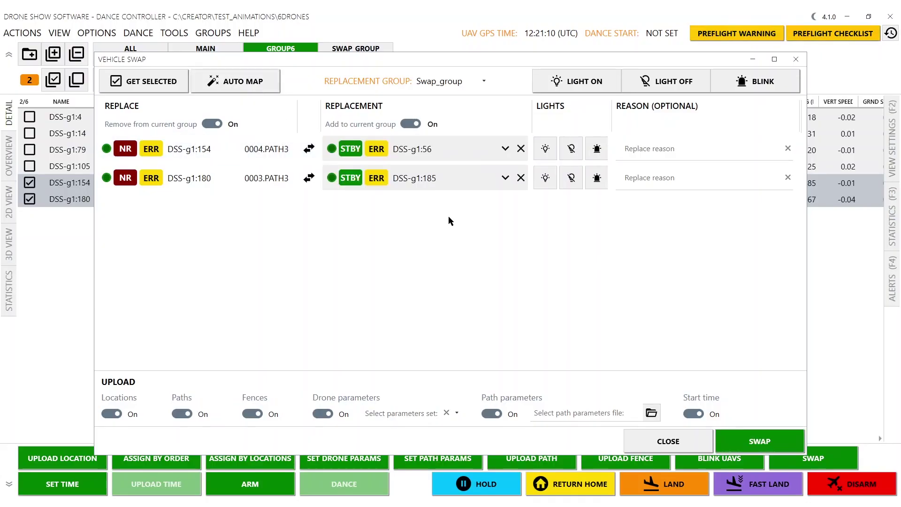
click(763, 441)
click(568, 291)
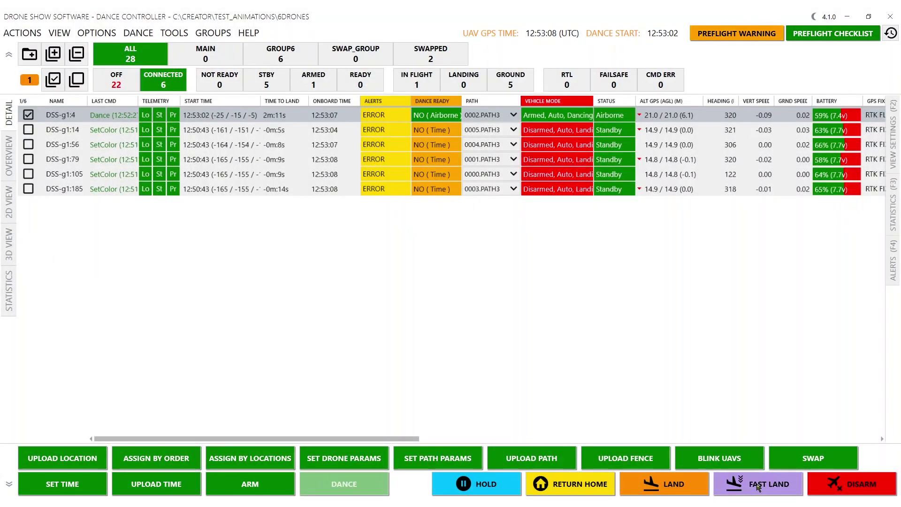
- Trigger a fast landing of the airborne drone
click(757, 486)
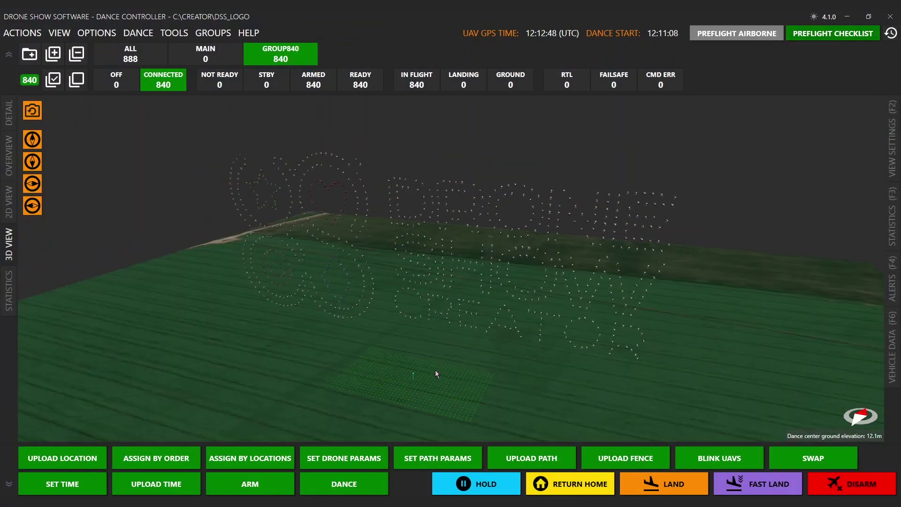
- Orbit the logo, open a maximized 3D view window, and cycle its statistics, alerts and vehicle panels
right_drag(438, 386, 580, 374)
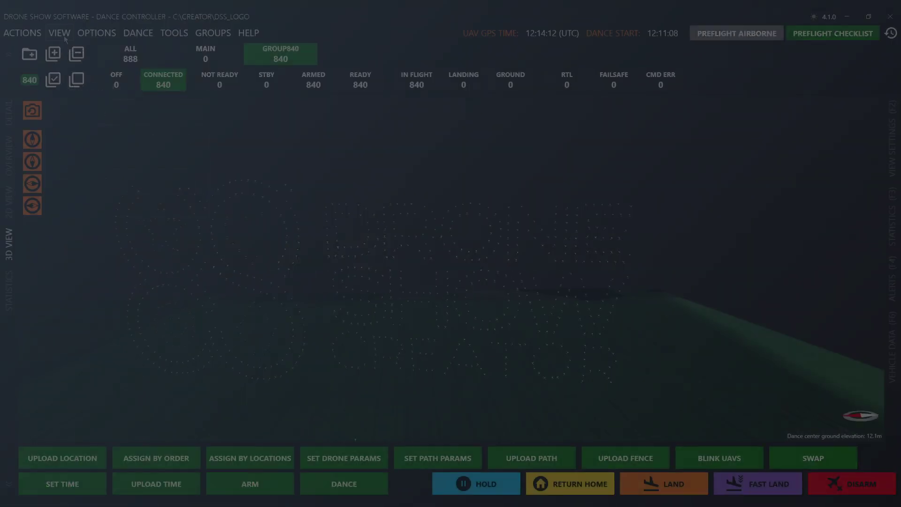
click(59, 33)
click(113, 154)
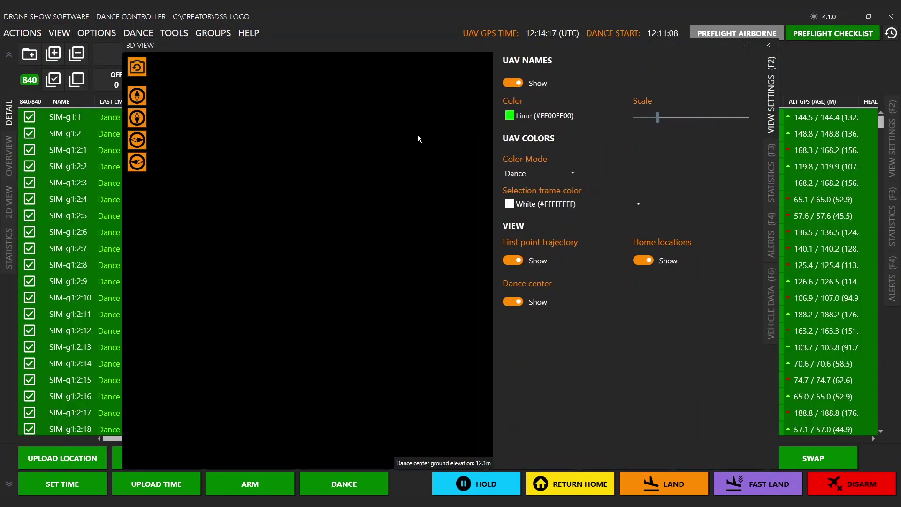
click(746, 45)
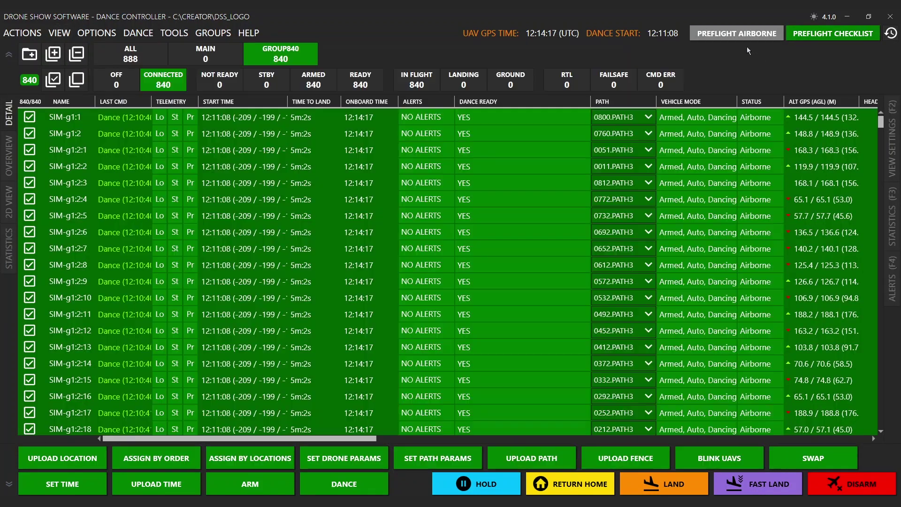
click(894, 149)
click(894, 206)
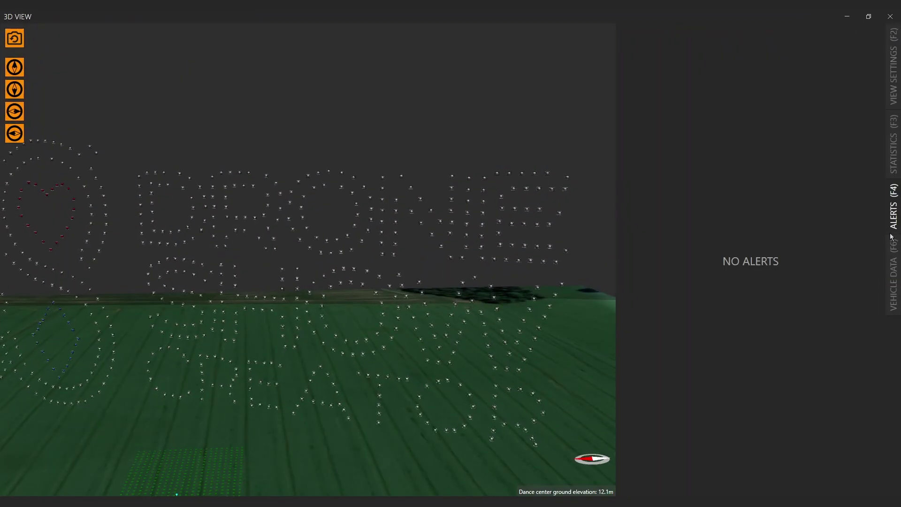
click(894, 271)
click(894, 73)
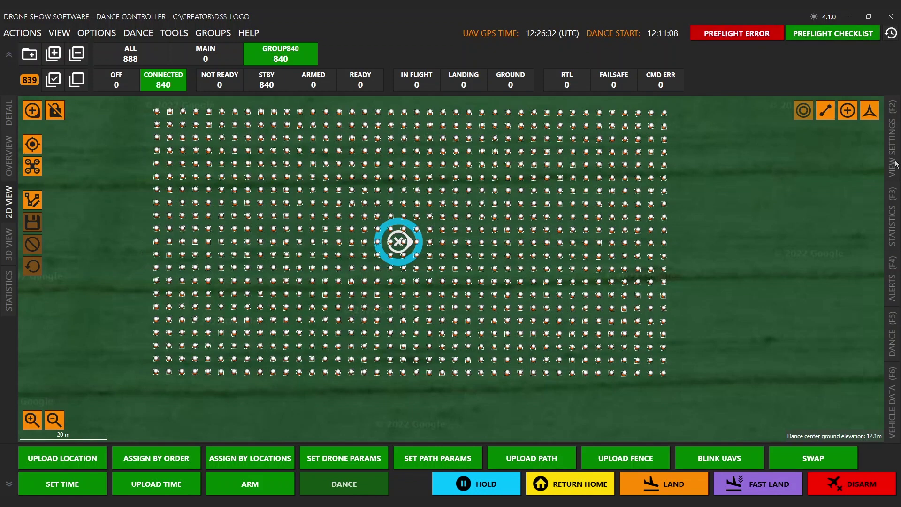
- Step through the 2D map's view settings, statistics, alerts and remaining side panels
click(893, 162)
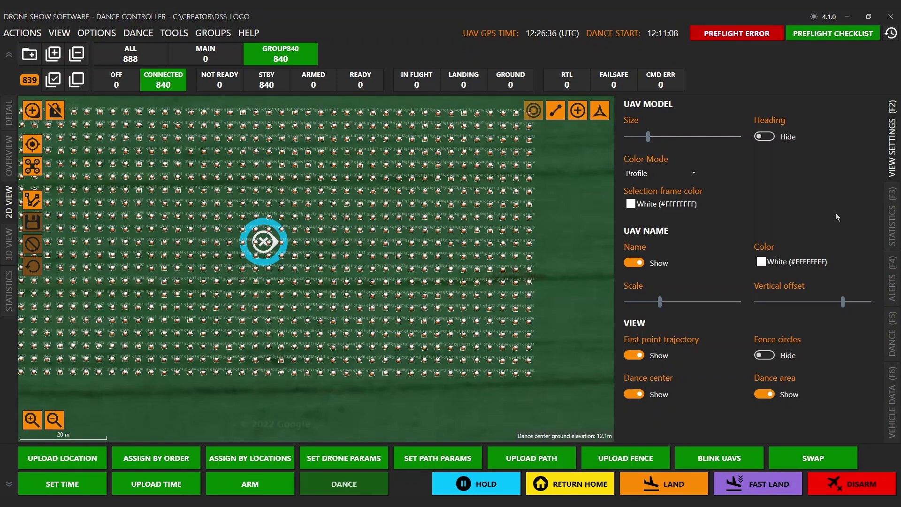
click(891, 217)
click(892, 279)
click(891, 334)
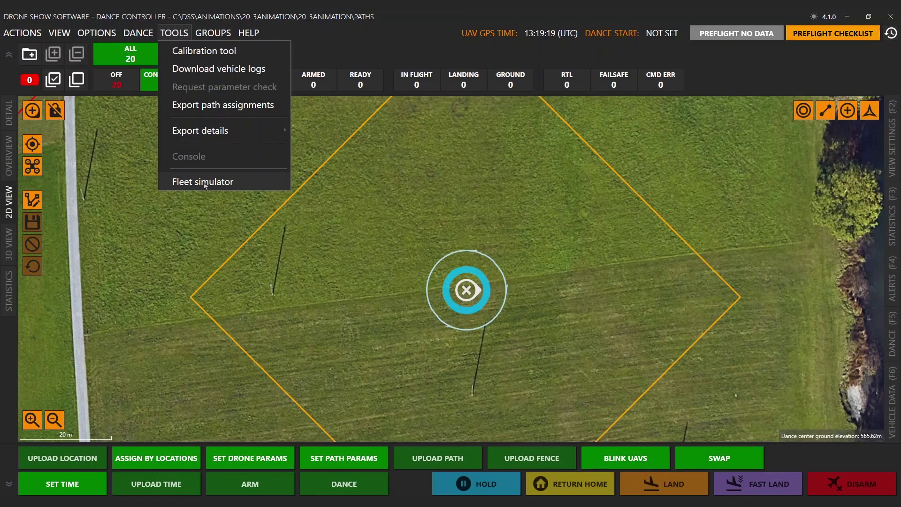
- Start a 4×5 simulated fleet synced to the dance centre, then close the simulator
click(201, 181)
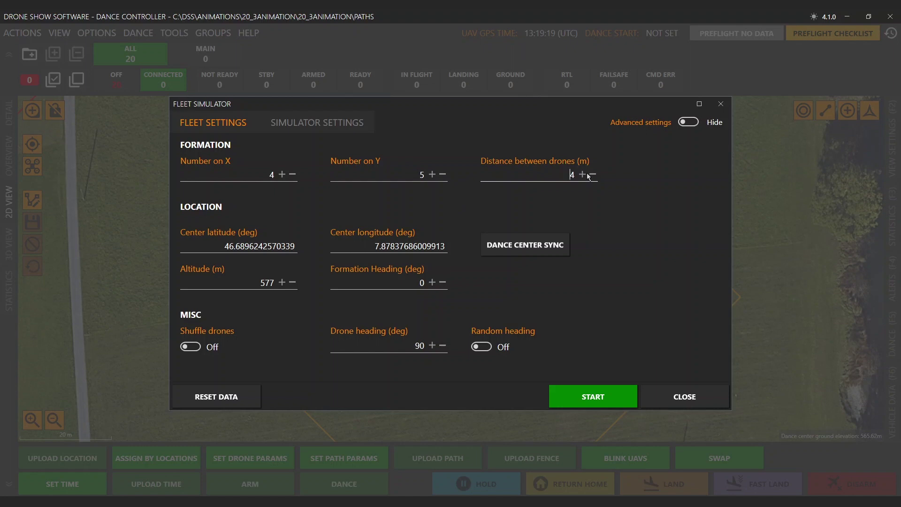
click(547, 245)
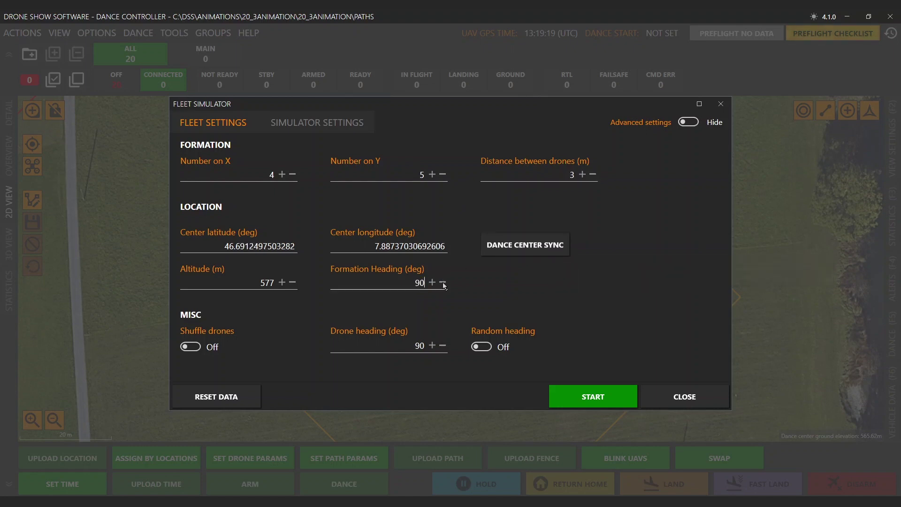
click(606, 402)
click(685, 396)
scroll(511, 300, up, 4)
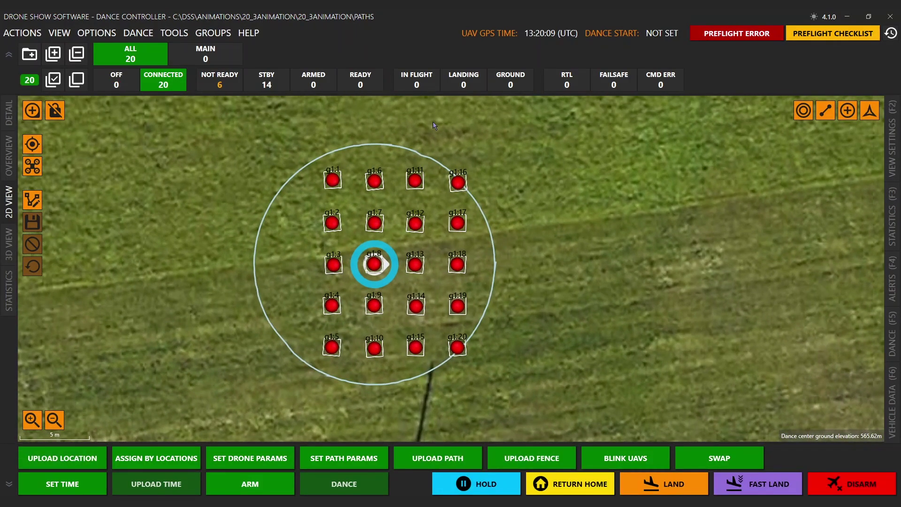
- Reconfigure the simulated fleet as 2 rows of 10 with heading 0 and restart it
click(175, 33)
click(200, 181)
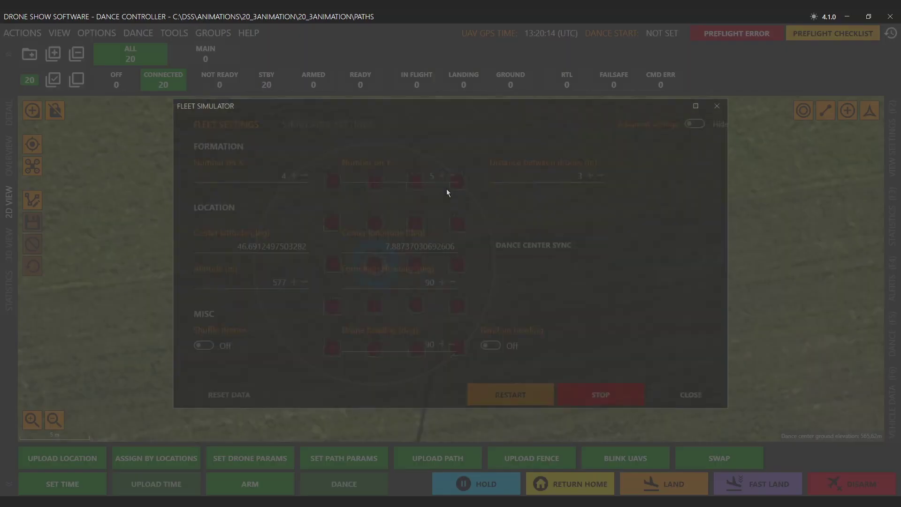
text(10)
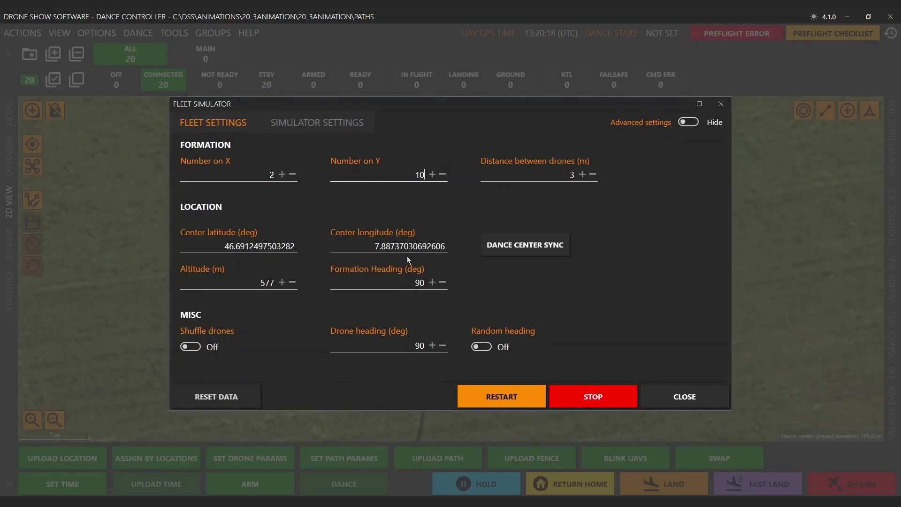
click(448, 280)
text(0)
click(589, 177)
click(689, 405)
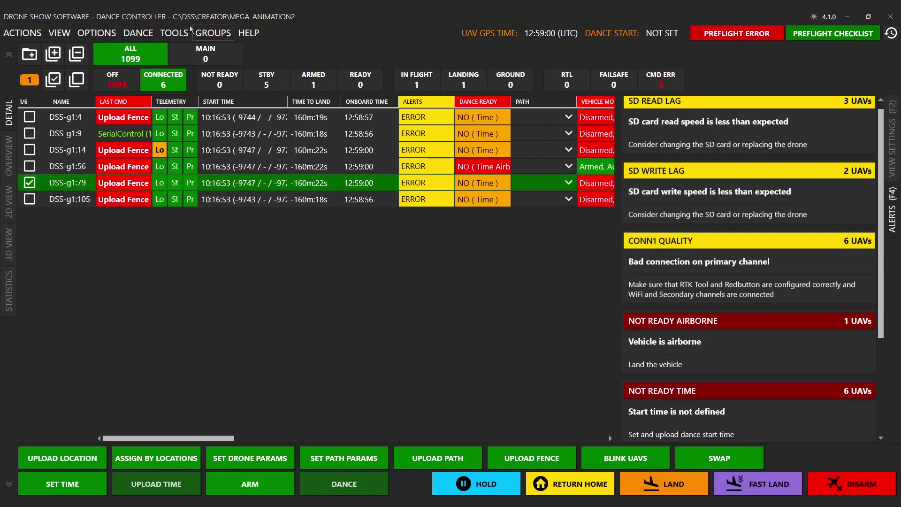
- Open a maximized console for drone DSS-g1:79
click(178, 33)
click(226, 156)
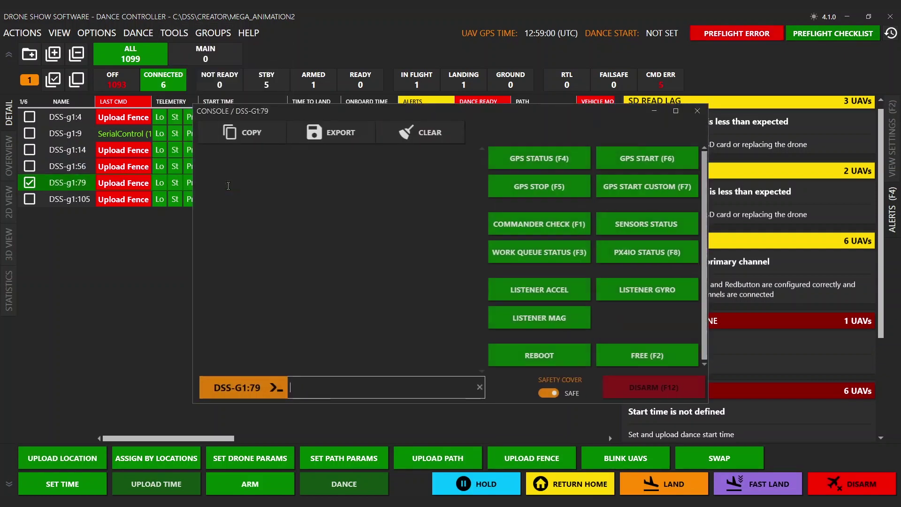
click(676, 112)
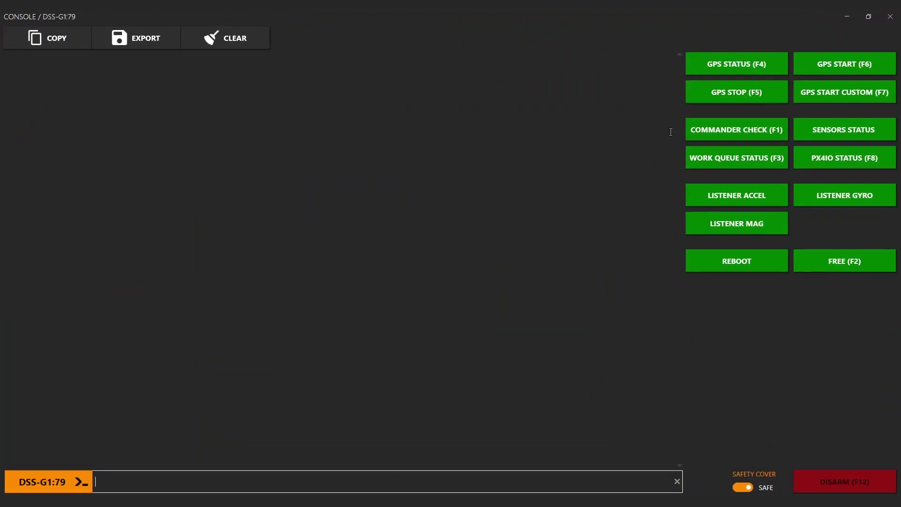
- Run the commander check, work queue status and sensors status reports
click(731, 131)
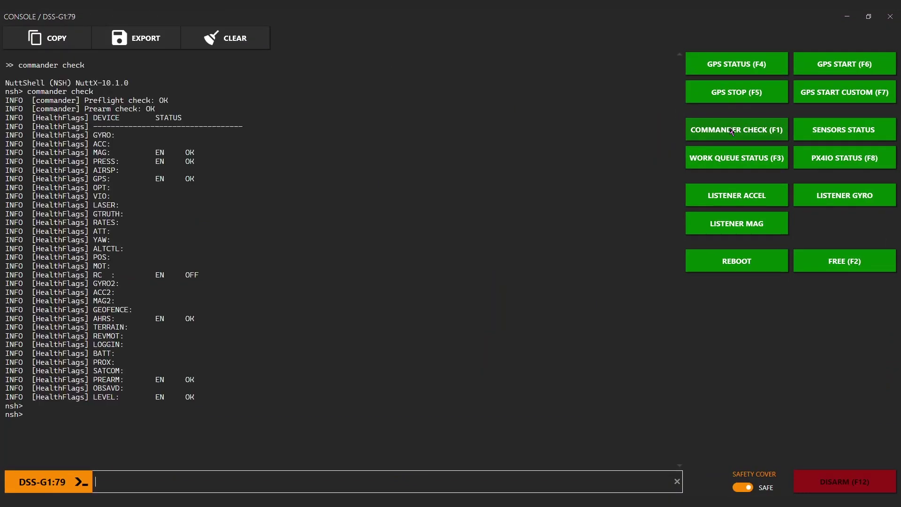
click(748, 161)
click(849, 134)
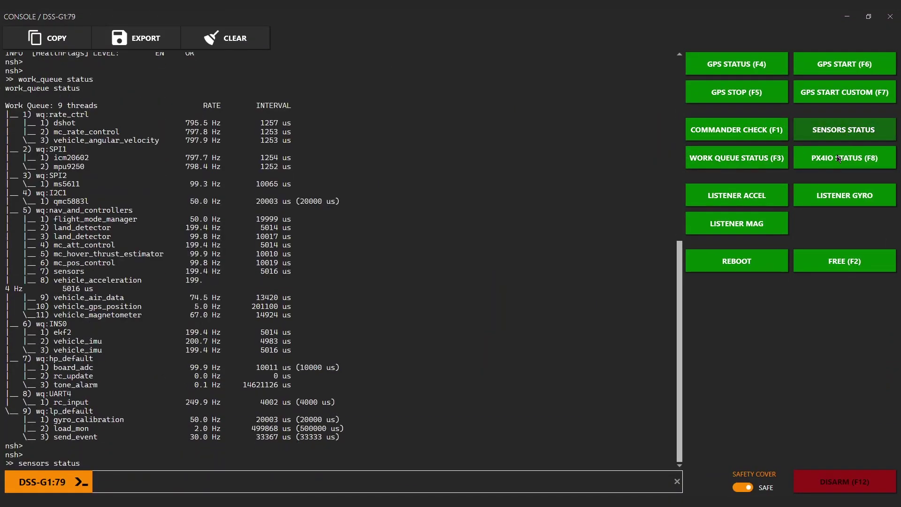